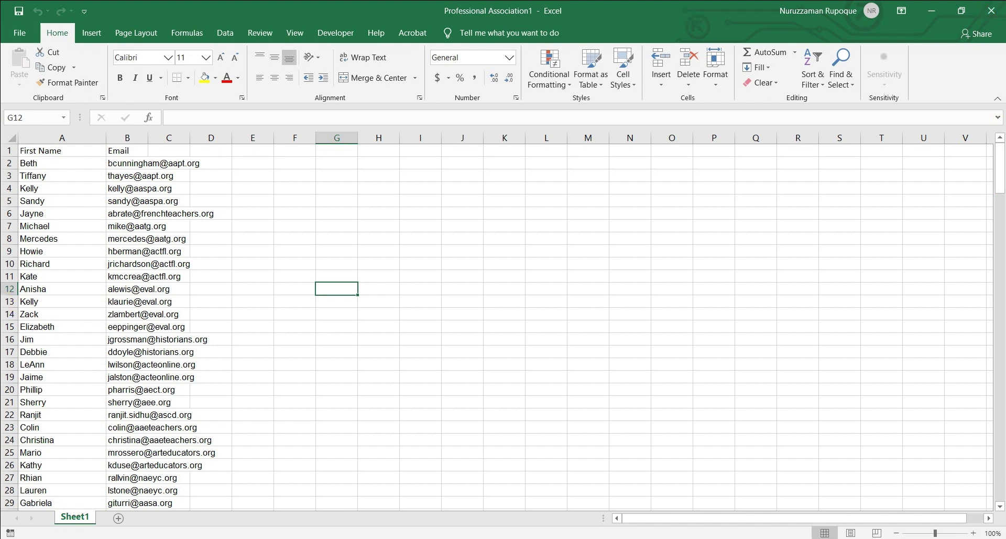
Widen the Email column to fit the full addresses, and close the recipient workbook
click(62, 138)
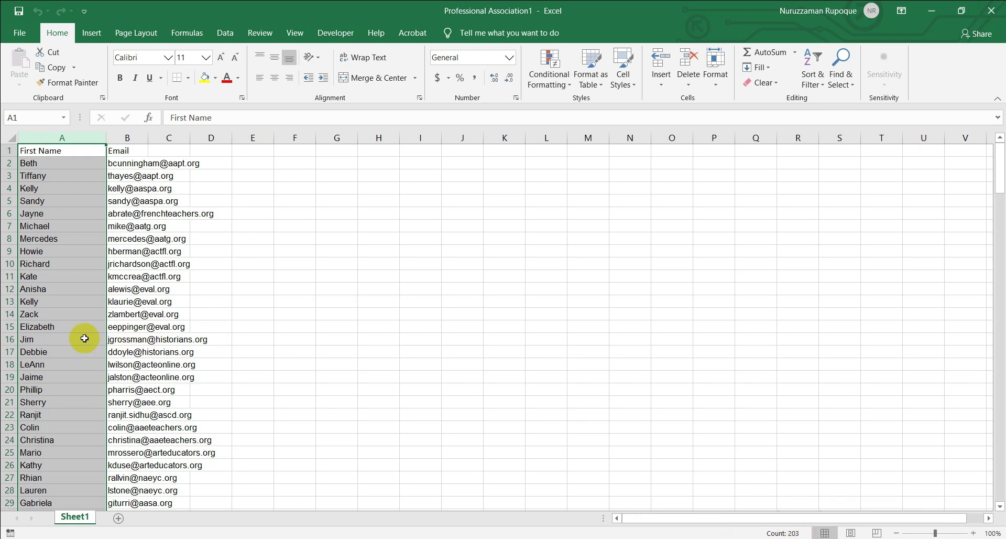
click(211, 194)
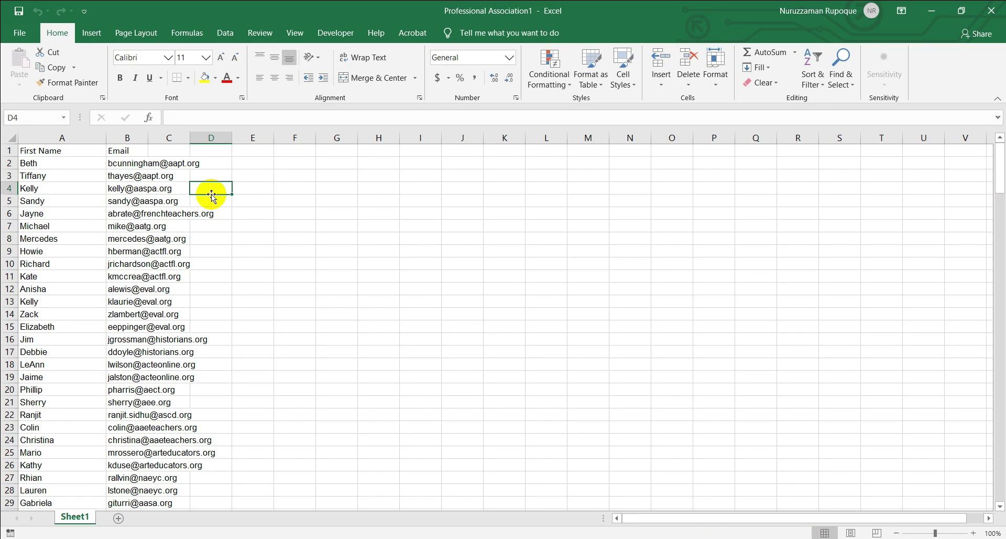
drag(148, 138, 251, 141)
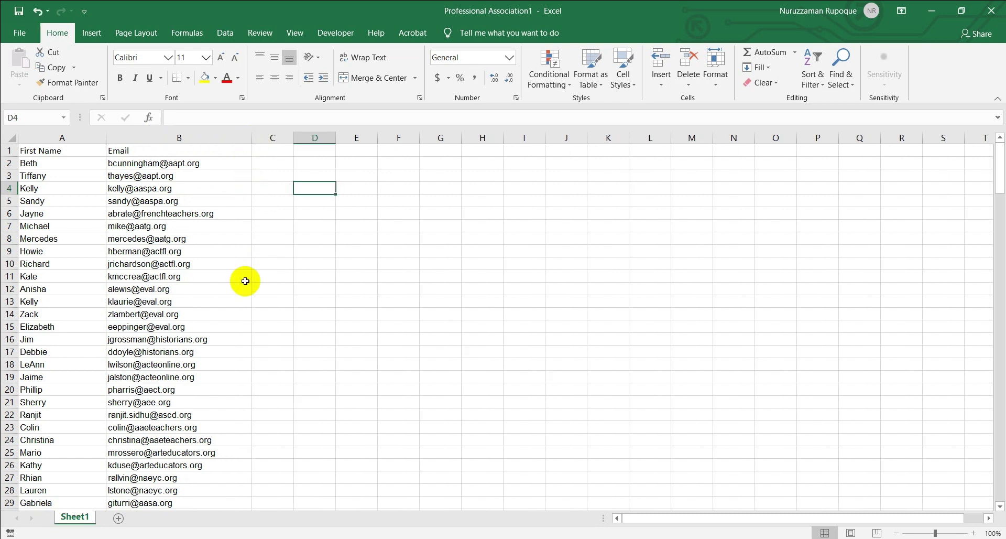
click(56, 163)
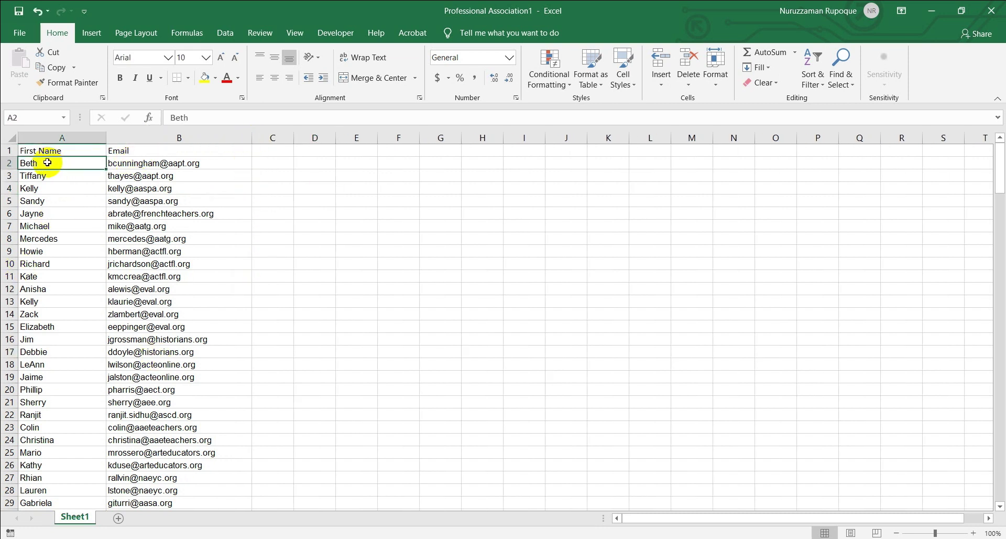
click(992, 10)
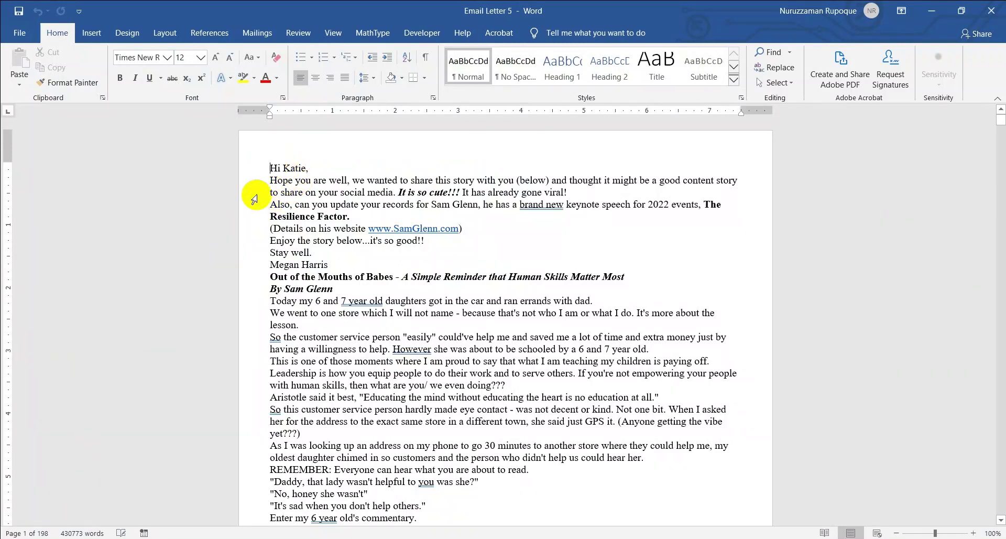
Copy the entire first letter from the Email Letter 5 document in Word and create a new blank document
drag(271, 161, 474, 455)
key(ctrl+c)
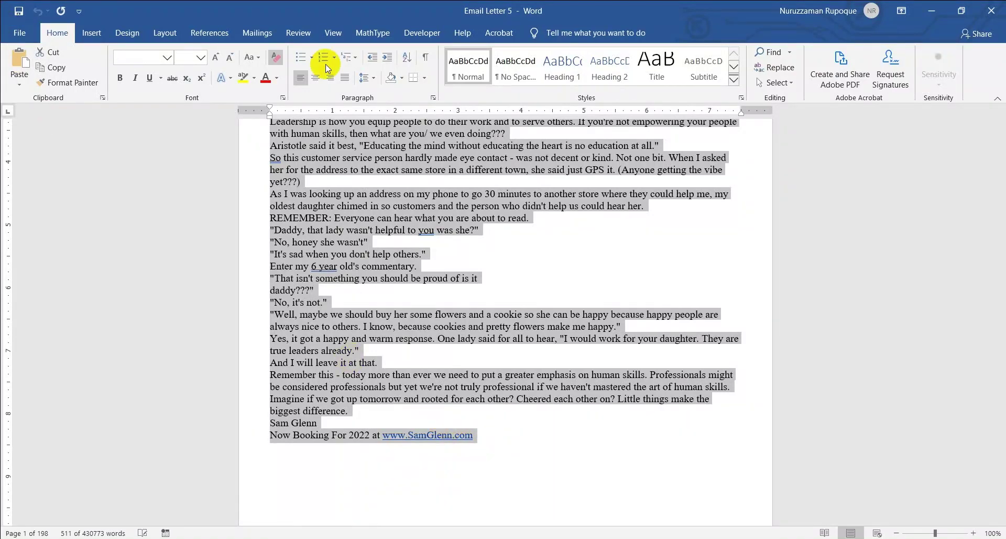
scroll(231, 233, up, 4)
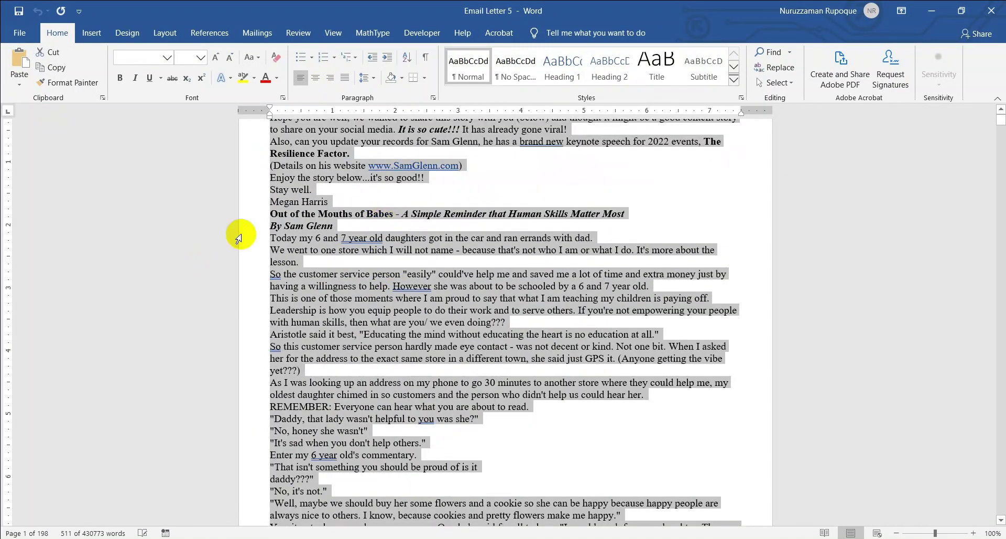
click(17, 37)
click(175, 118)
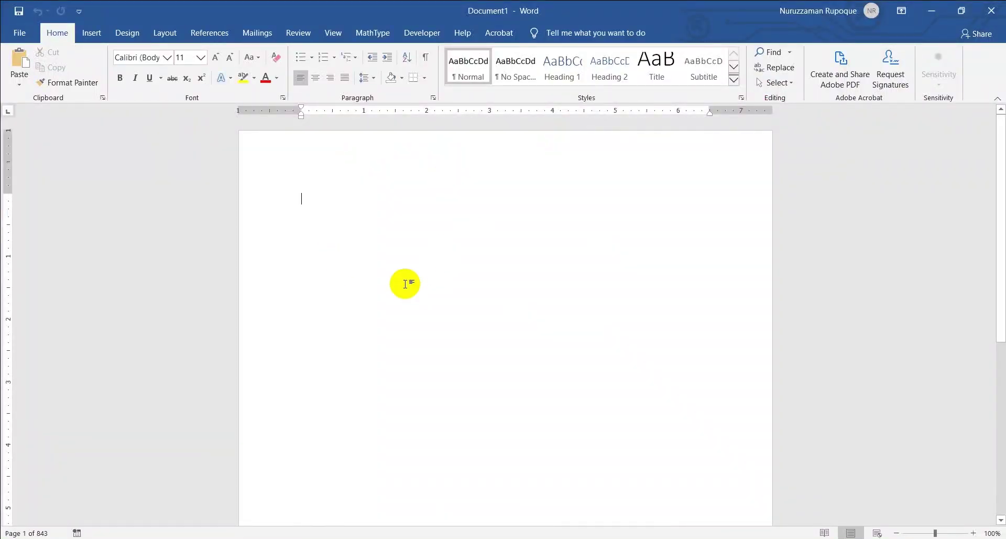
Apply Narrow 0.5" margins to the blank document and paste the copied letter into it
click(166, 33)
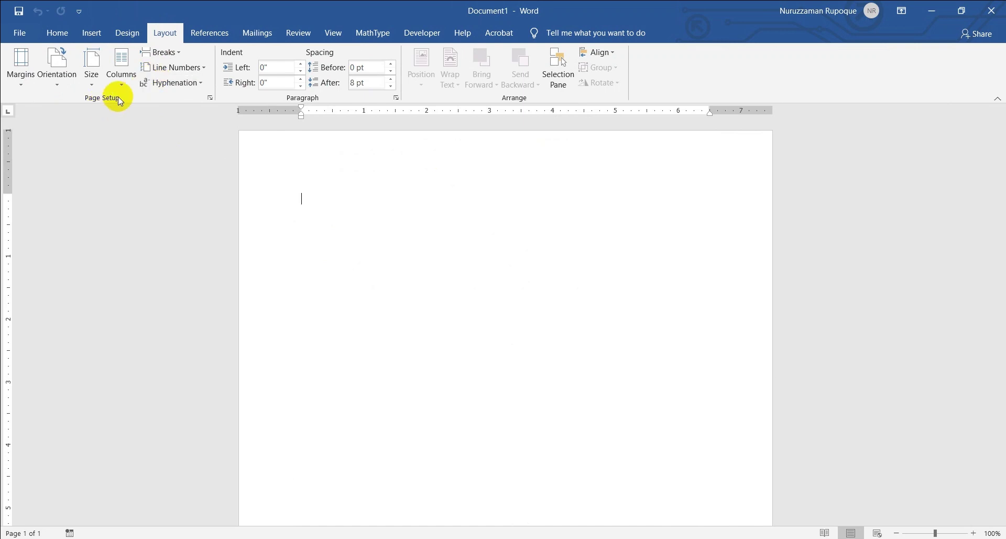
click(23, 78)
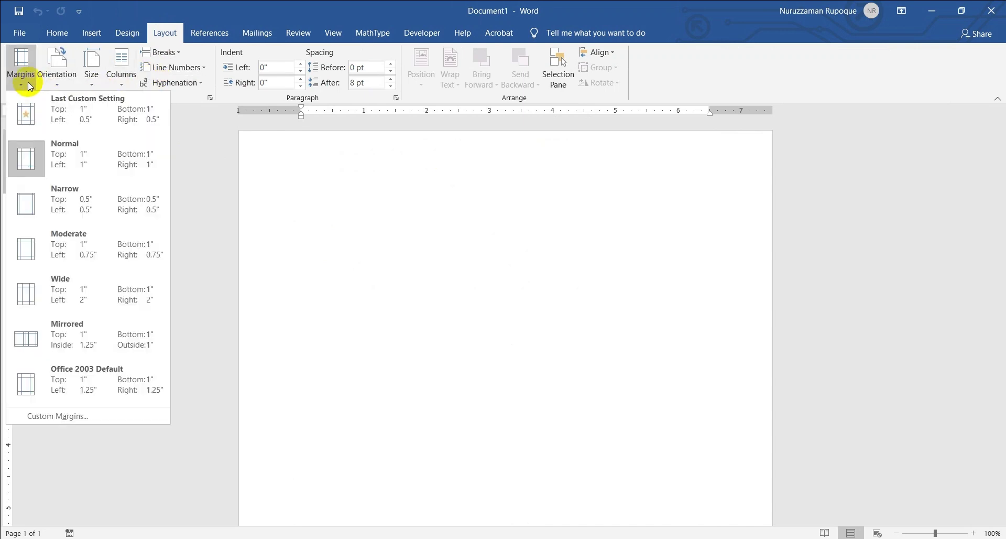
click(100, 196)
key(ctrl+v)
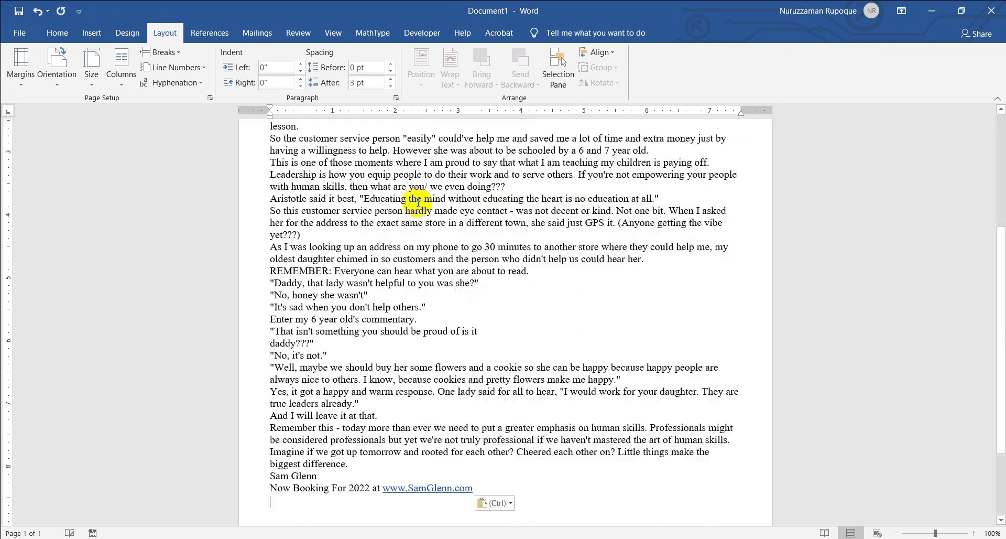
Delete the recipient's name from the greeting line, keeping "Hi" and the comma
scroll(337, 236, up, 6)
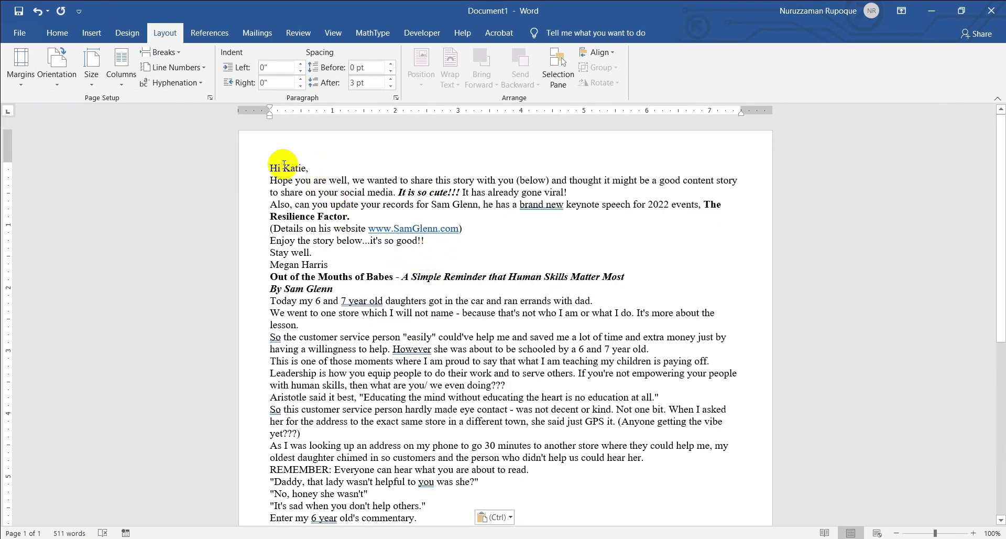
mouse_move(305, 169)
mouse_down()
mouse_move(274, 167)
mouse_move(287, 171)
mouse_up()
key(BackSpace)
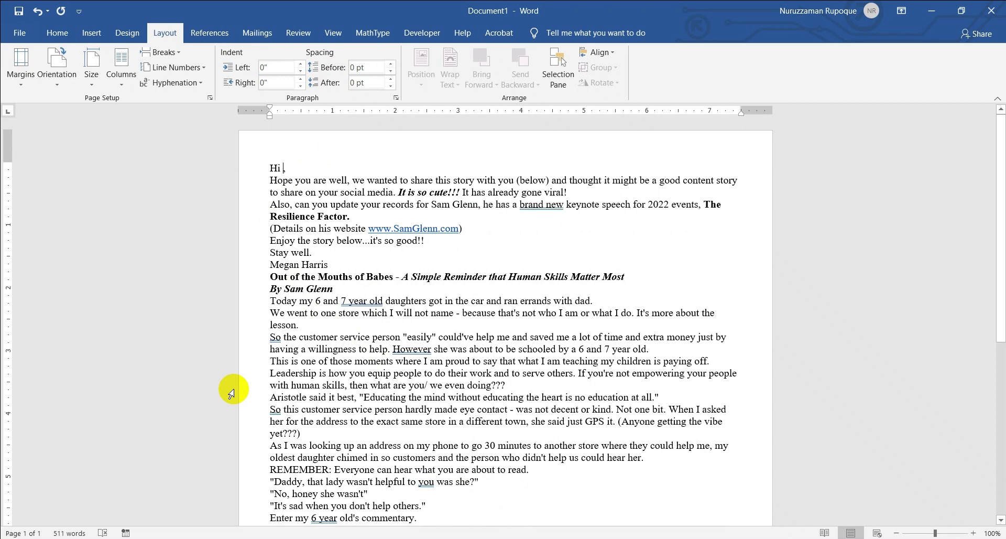
Start a mail merge of the Letters type for this document
click(268, 39)
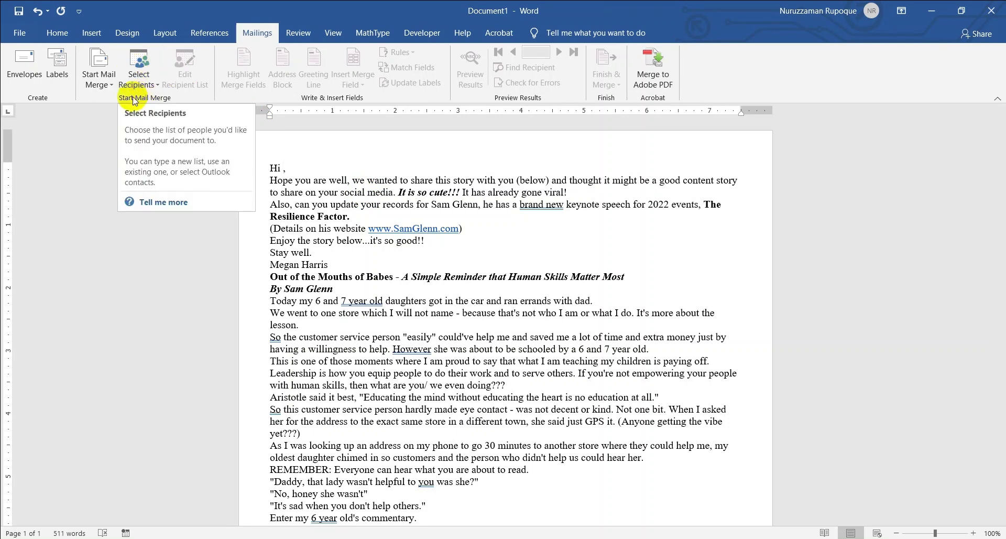
click(105, 83)
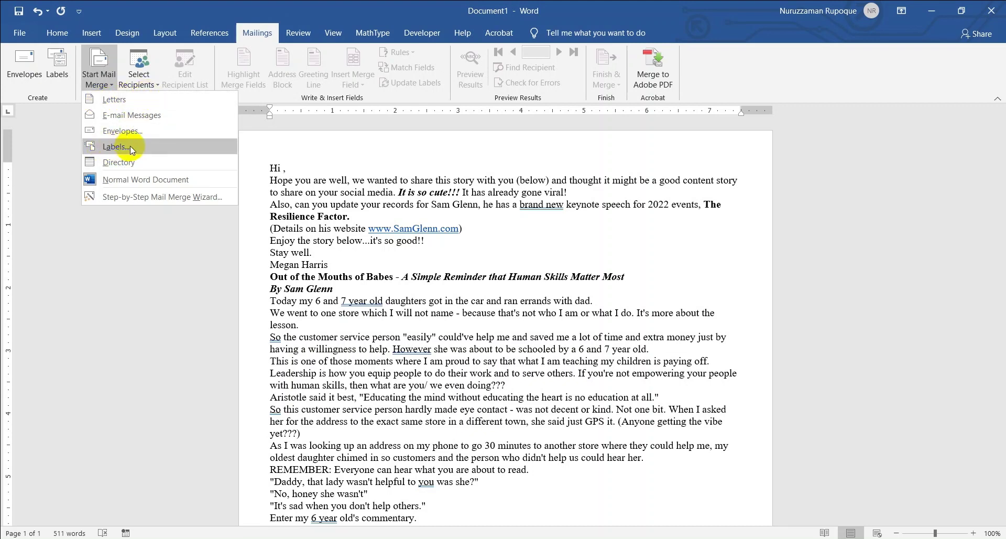
click(137, 102)
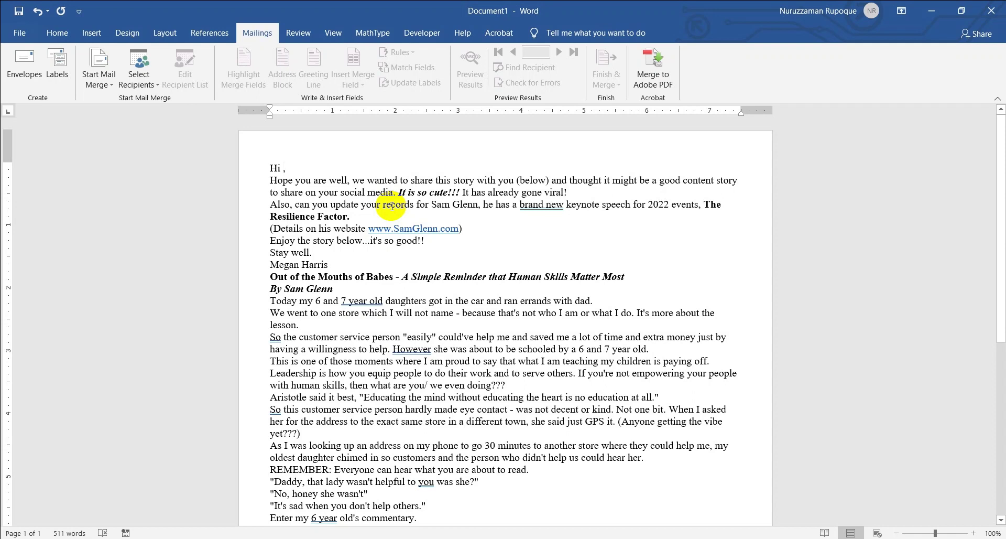
click(98, 79)
click(120, 101)
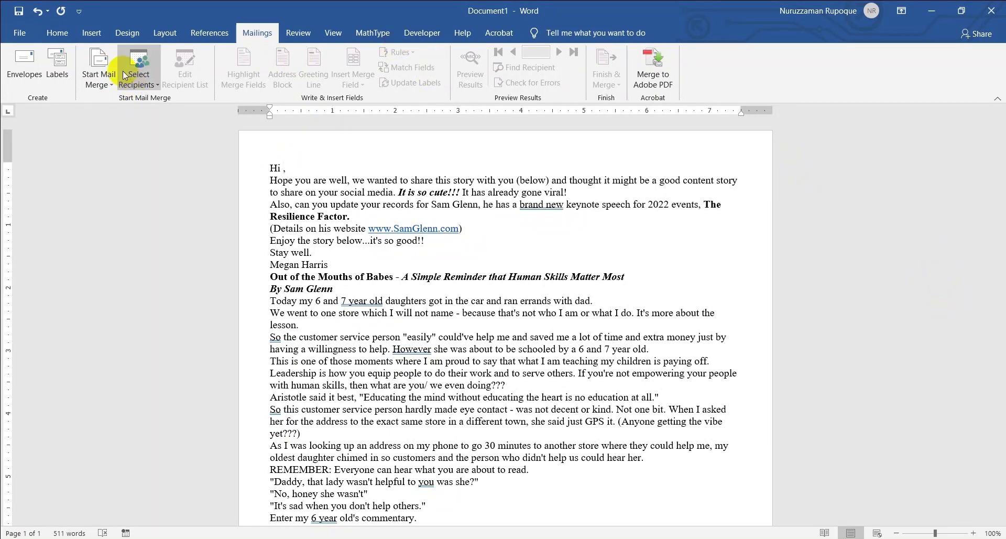
click(99, 79)
click(126, 104)
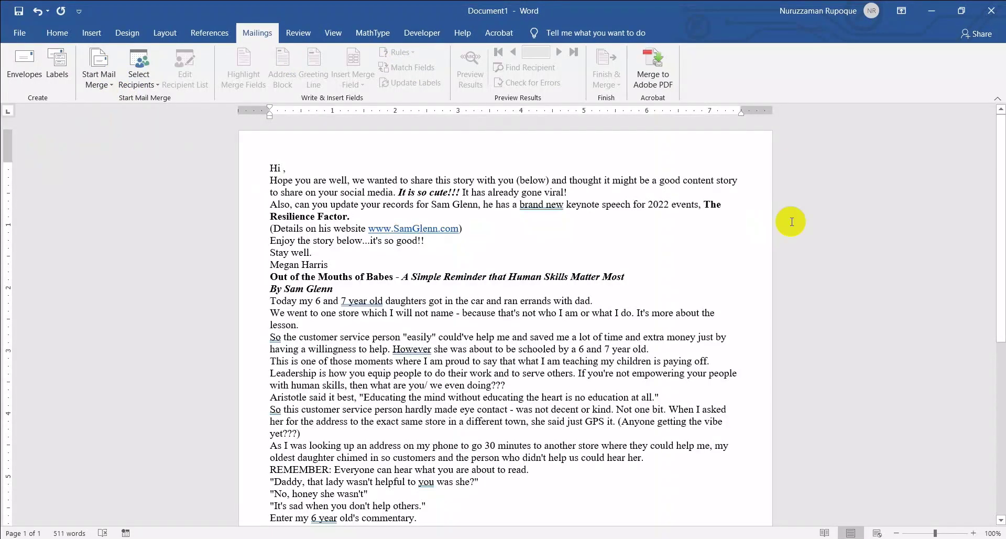
Use the existing list Professional Association1 from the New Course folder as recipients, taking Sheet1$ with its first row as column headers
click(150, 86)
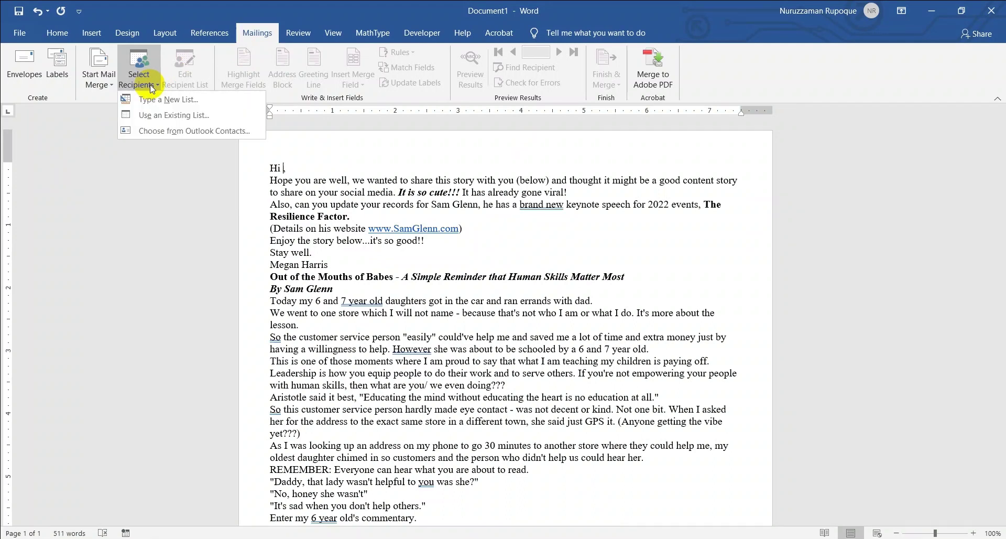
click(178, 116)
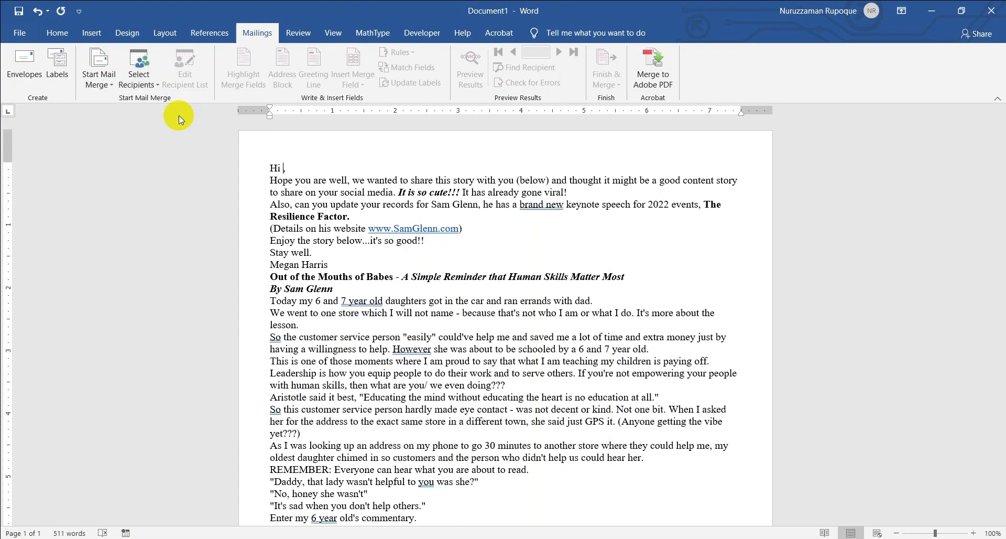
click(45, 216)
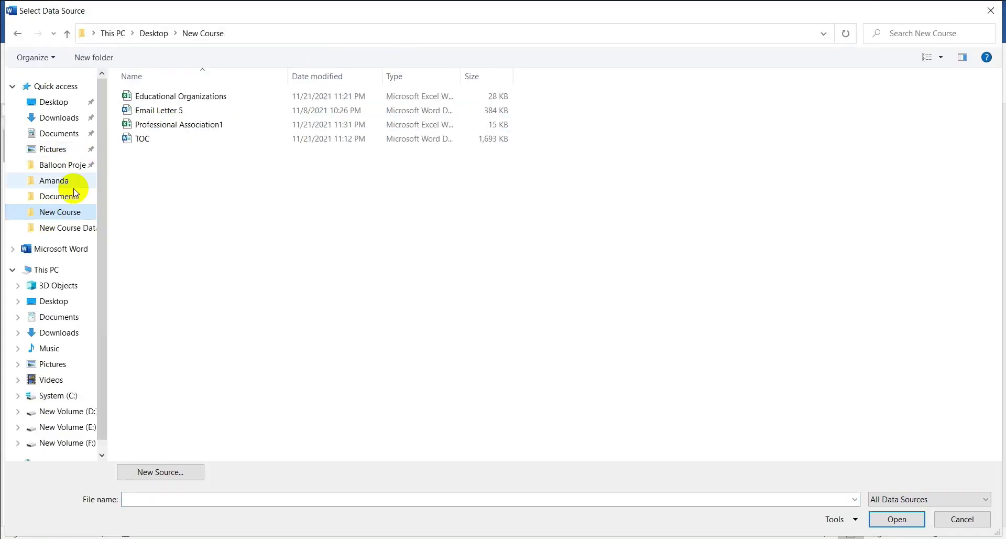
double_click(208, 127)
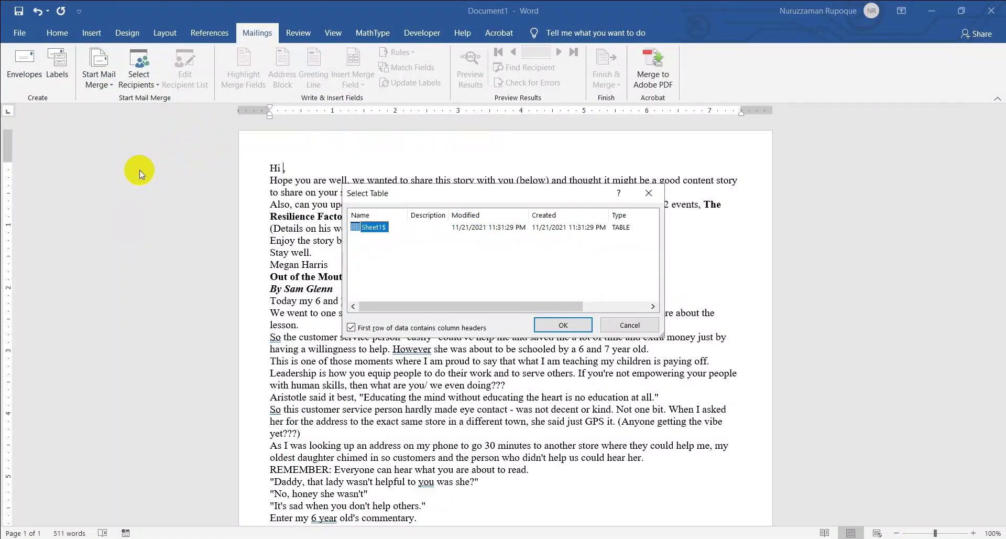
click(568, 323)
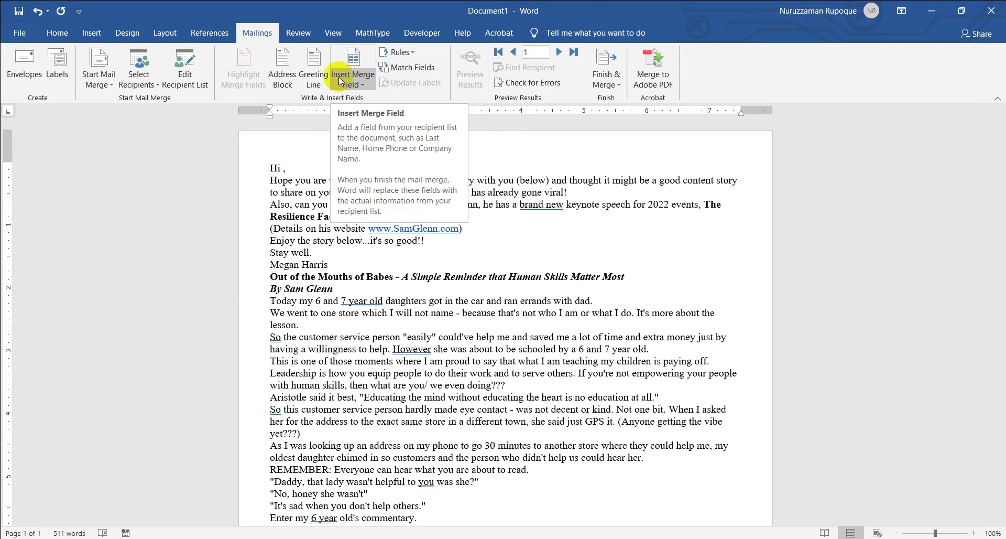
Insert the First_Name merge field after "Hi" in the greeting and preview the merged letters through record 4
click(371, 84)
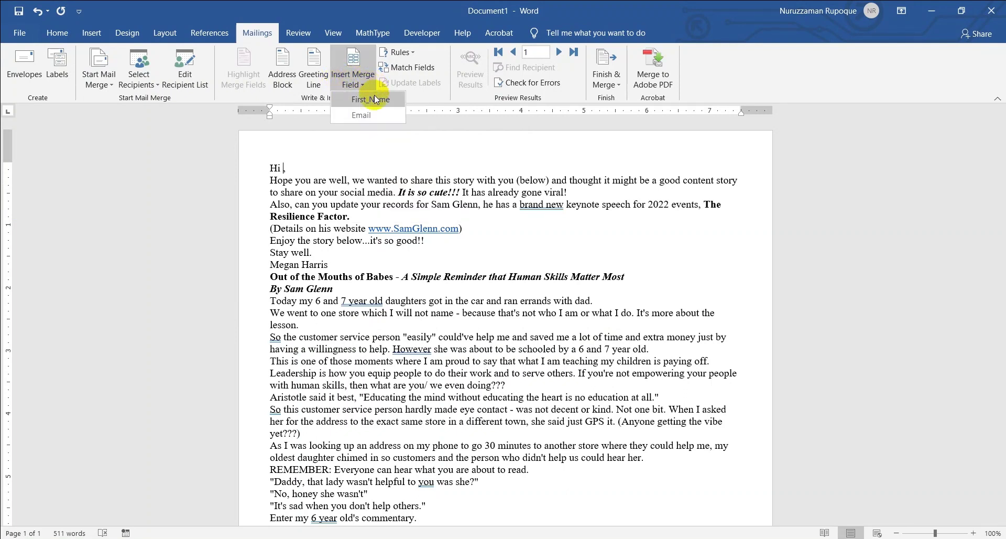
click(376, 100)
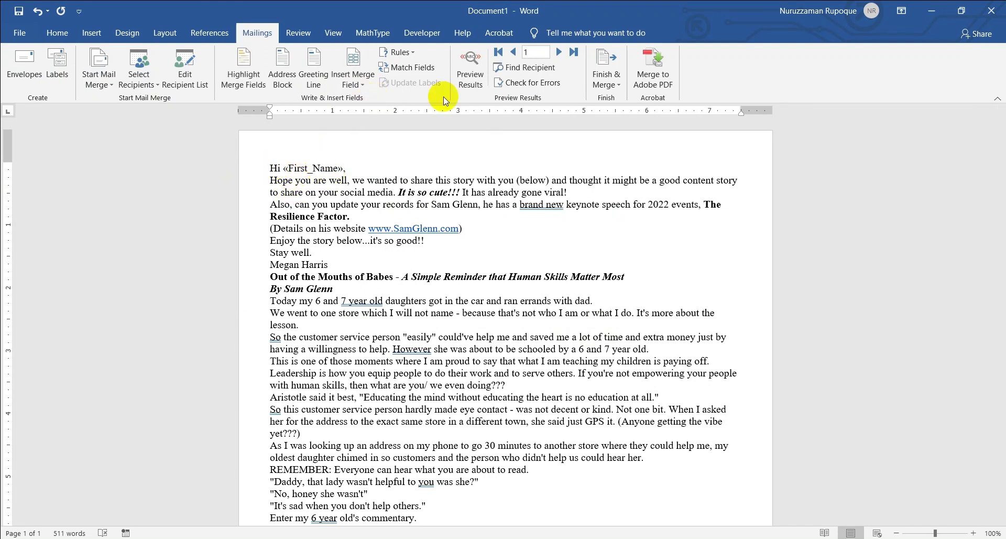
click(477, 71)
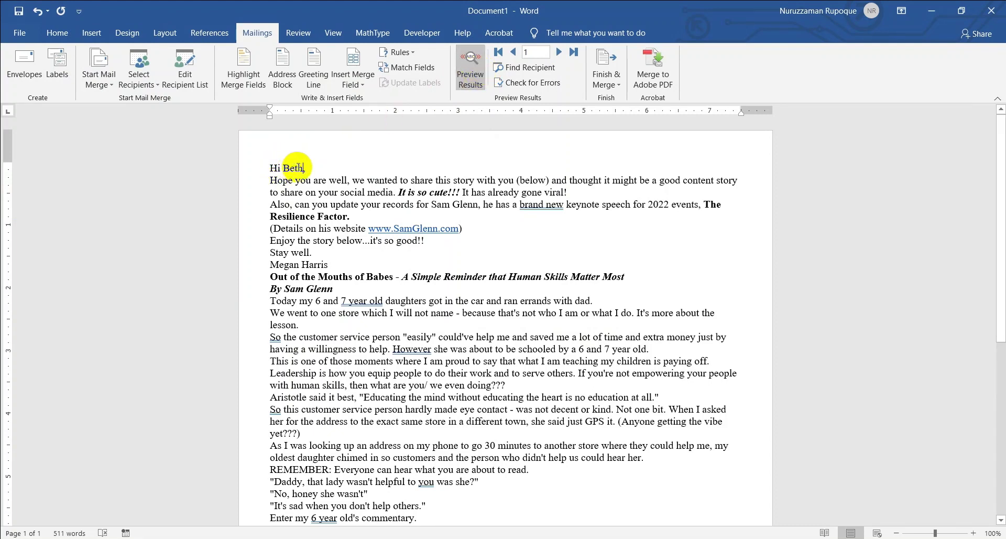
click(560, 52)
click(559, 52)
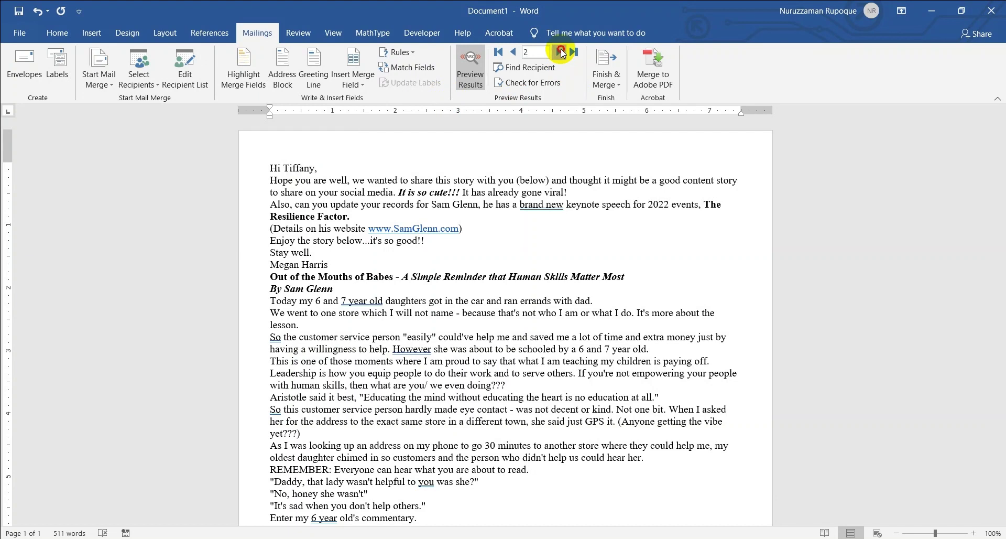
click(561, 53)
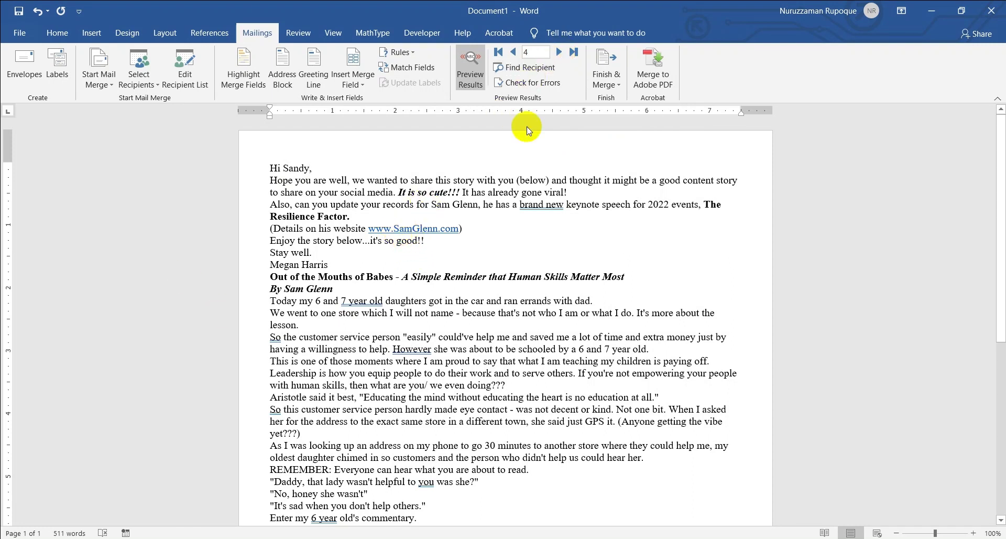
Finish the merge into individual editable letters in a new document, including all records
click(608, 79)
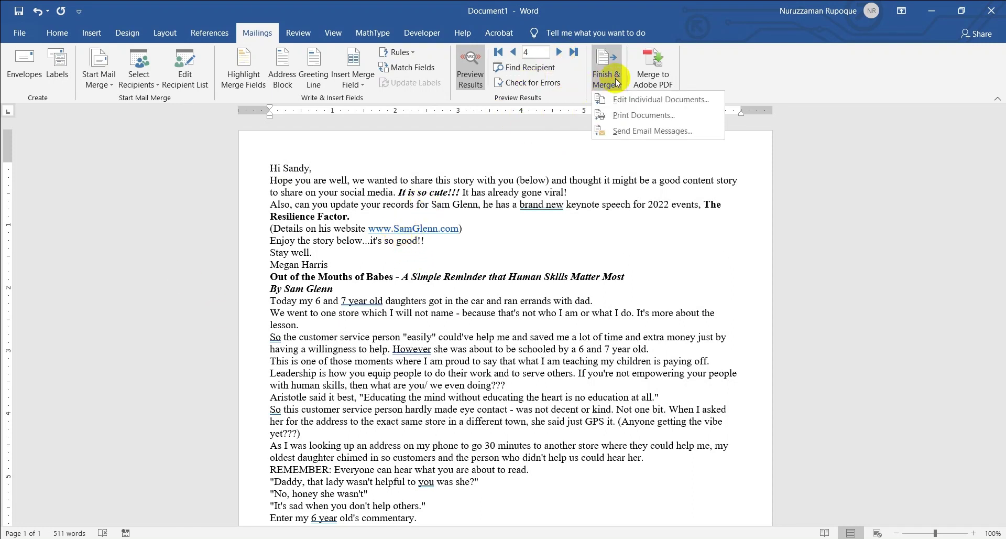
click(637, 101)
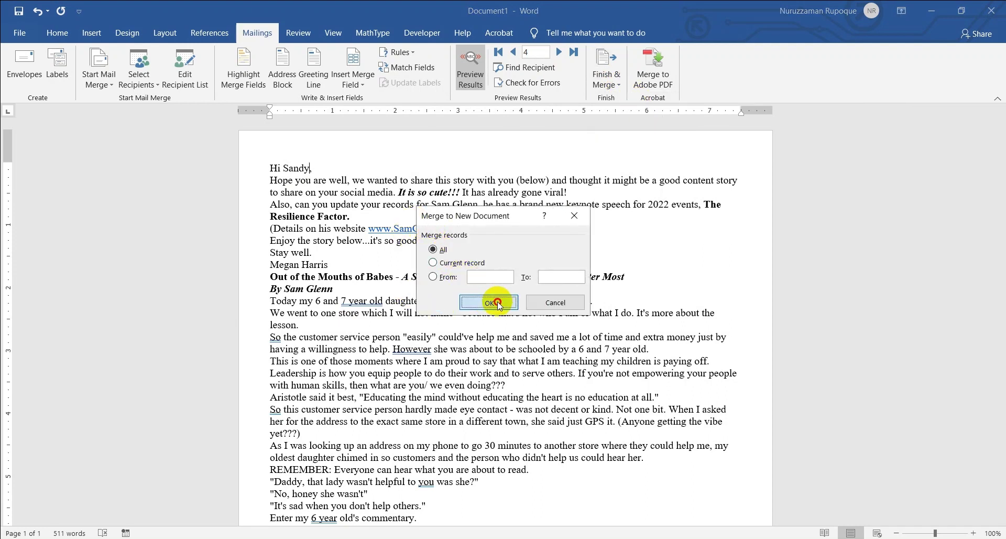
click(463, 301)
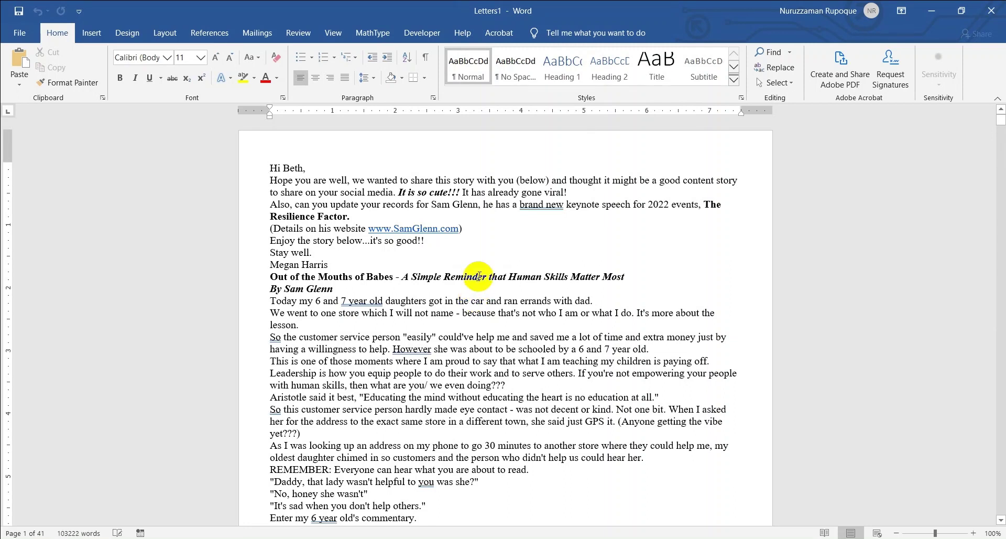
Look through the merged letters and check the personalised greeting and text on each page
scroll(479, 276, down, 12)
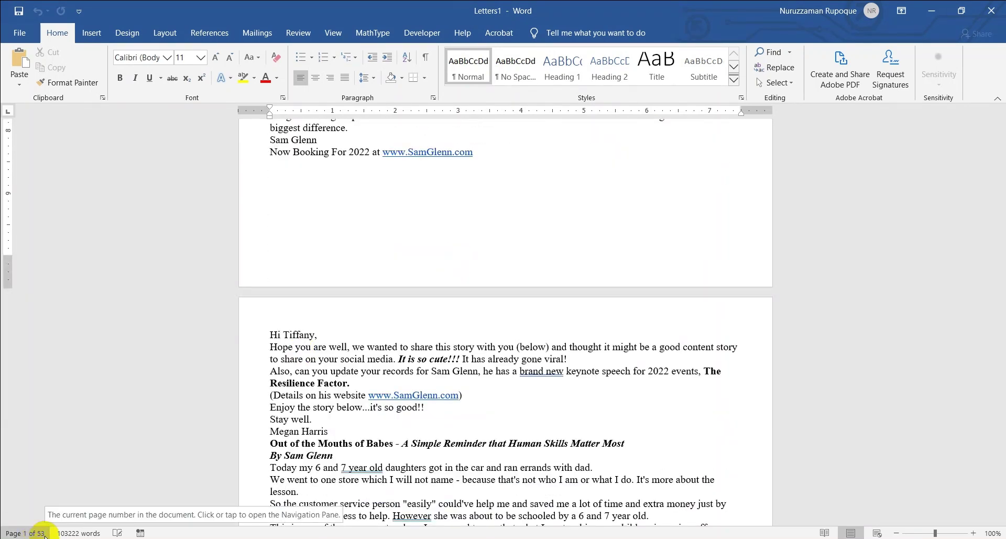
scroll(430, 305, down, 20)
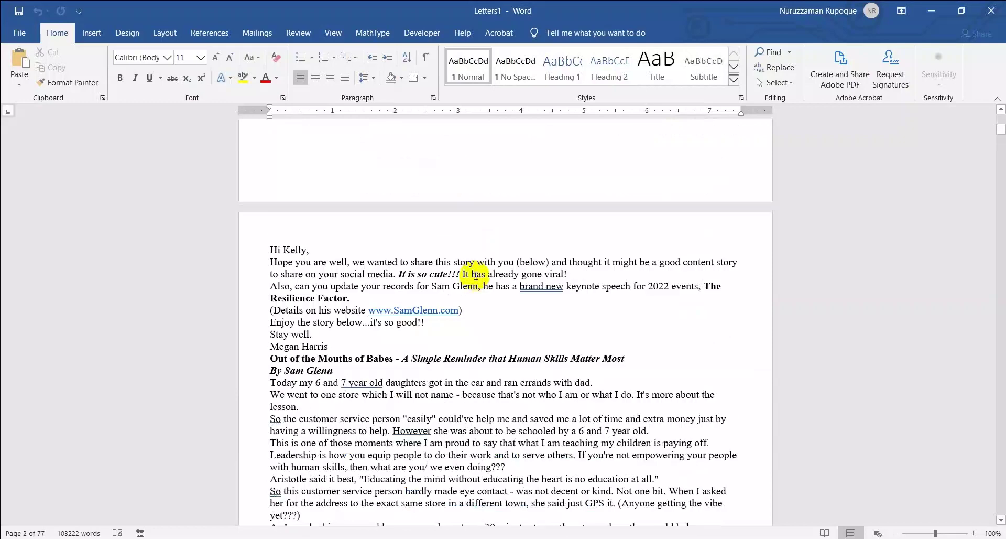
scroll(476, 276, down, 20)
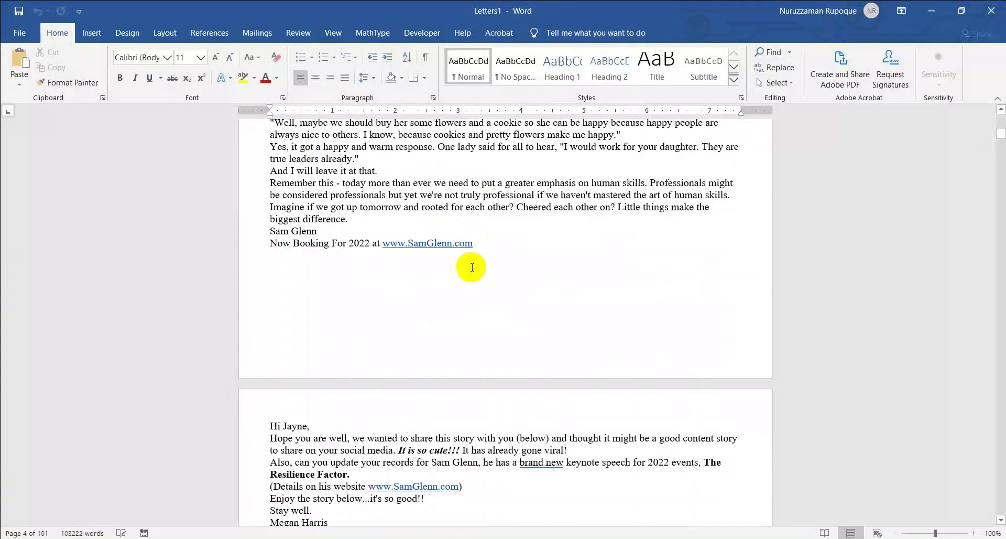
scroll(474, 269, down, 20)
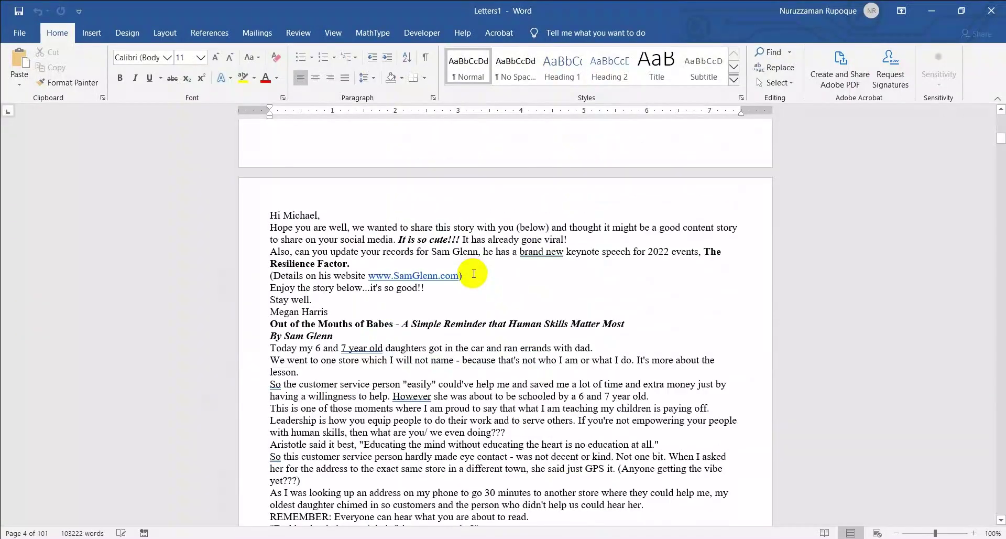
scroll(474, 275, down, 20)
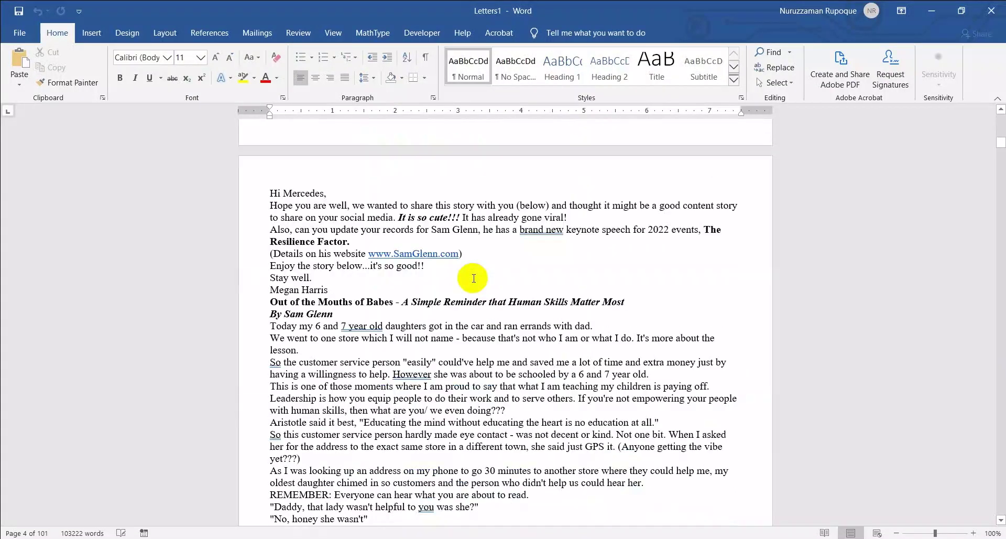
scroll(474, 280, down, 4)
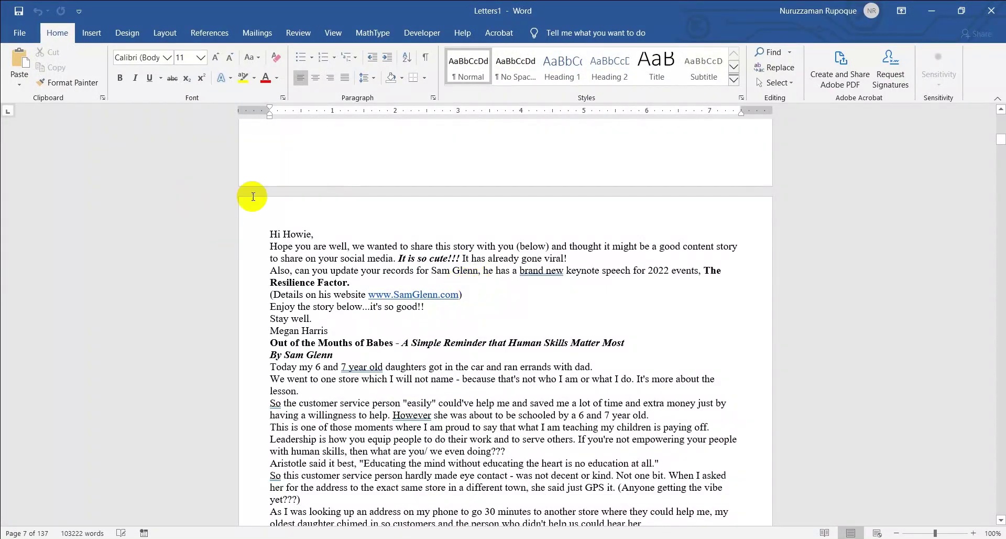
drag(266, 232, 445, 414)
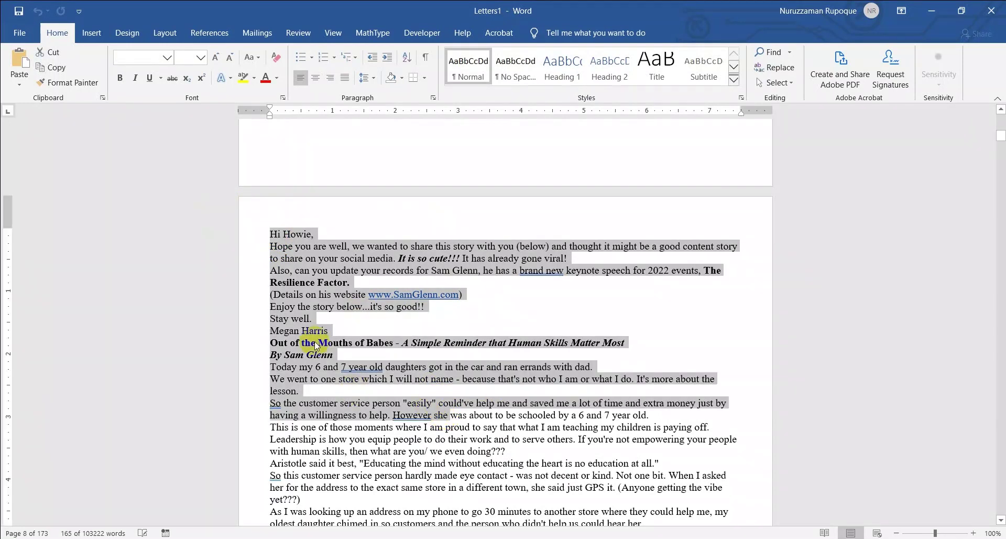
click(451, 255)
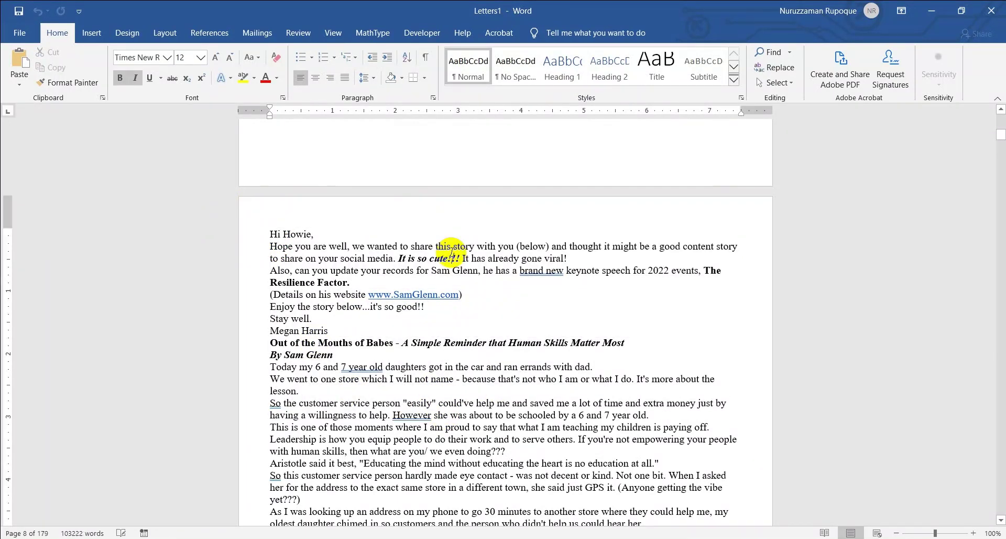